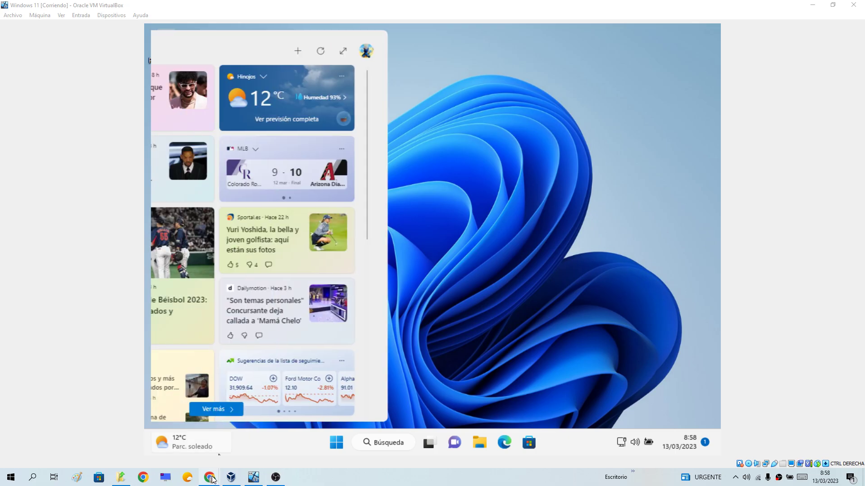
# Step: Look at the top of the TutoWin10 article on setting a Windows 11 alarm, and return to the virtual machine's desktop
pyautogui.click(288, 439)
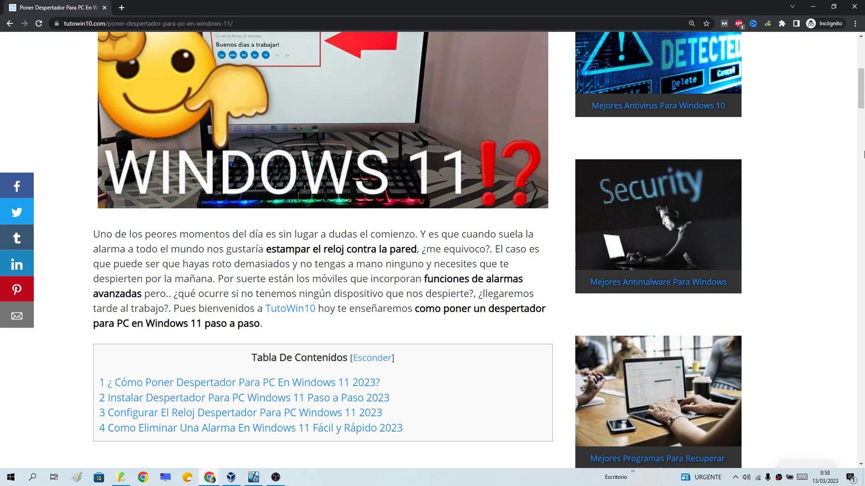
pyautogui.moveTo(858, 109); pyautogui.dragTo(863, 58)
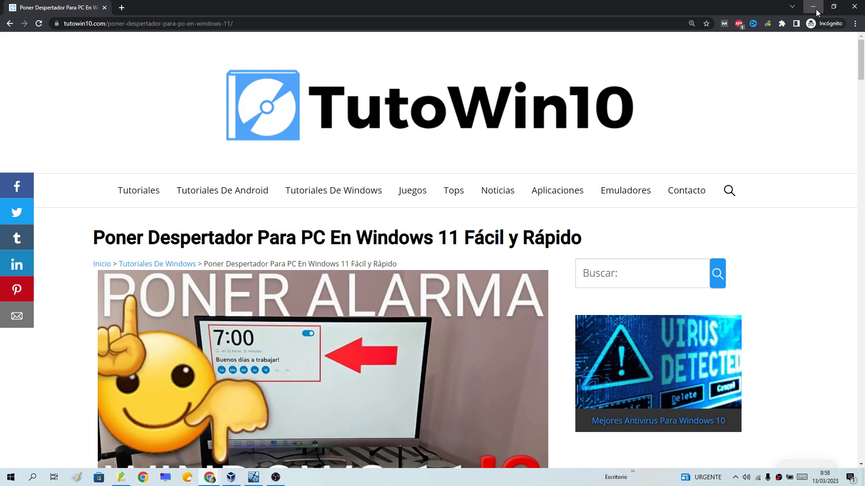
pyautogui.click(816, 9)
pyautogui.click(538, 191)
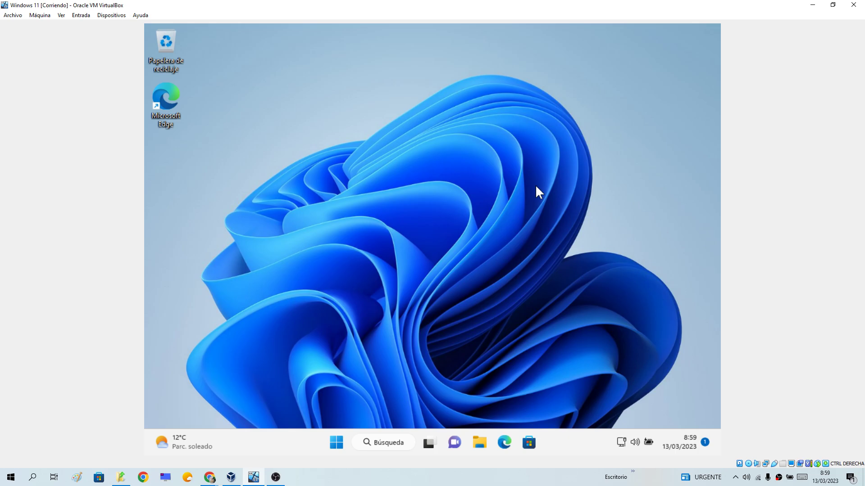
# Step: Search Windows for "reloj" and open the Reloj app
pyautogui.click(382, 444)
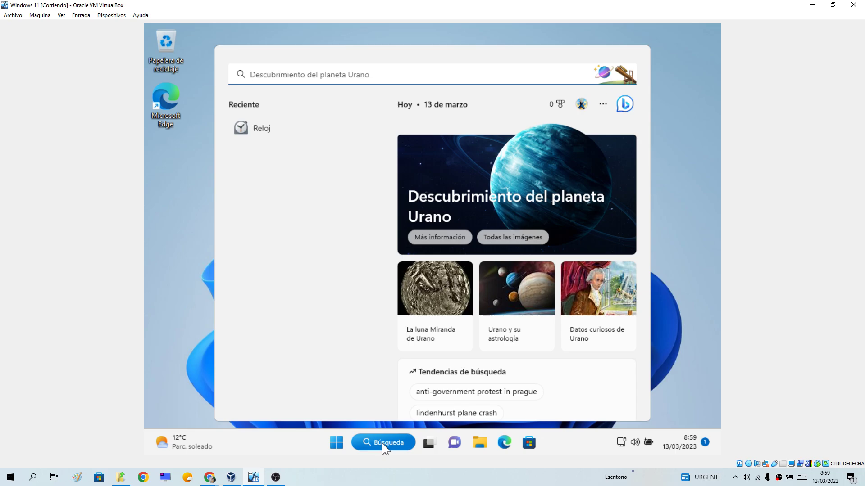
pyautogui.write('reloj')
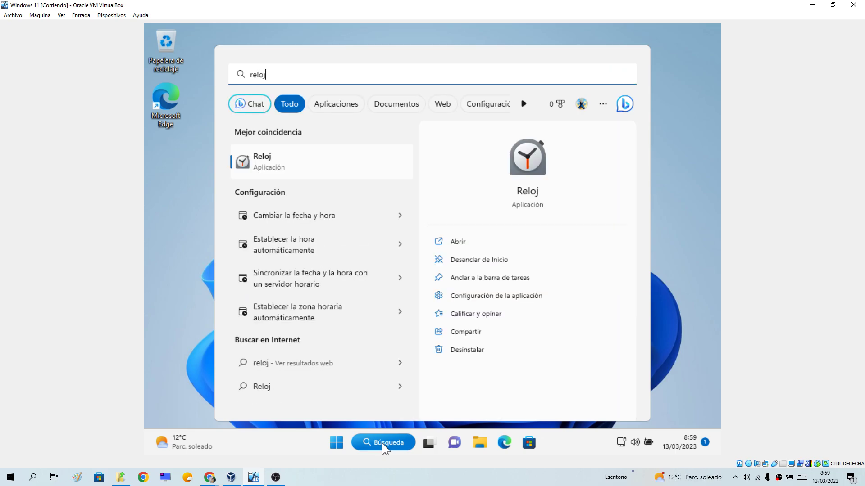
pyautogui.click(286, 157)
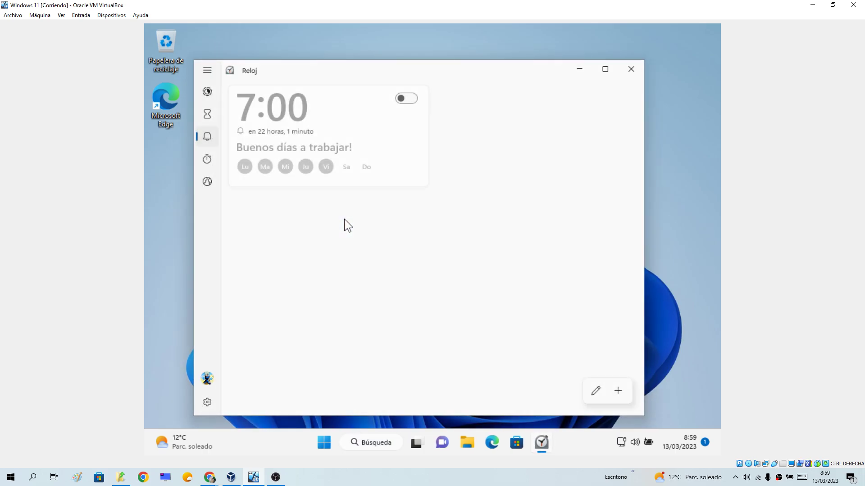
# Step: Look through the clock's timers, focus session, stopwatch and world clock, and return to the alarms
pyautogui.click(207, 116)
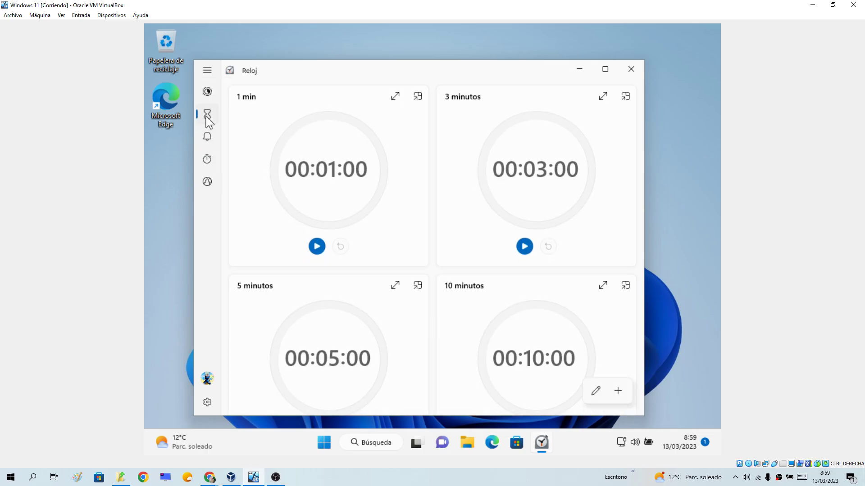
pyautogui.click(206, 92)
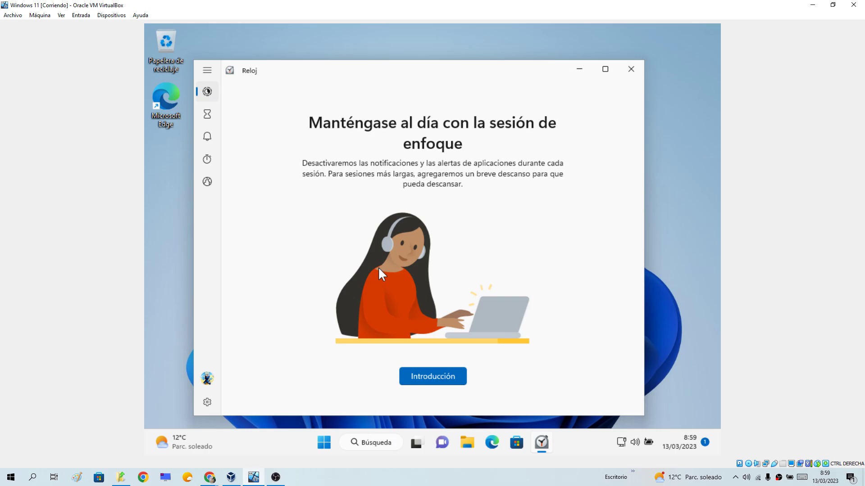
pyautogui.click(211, 119)
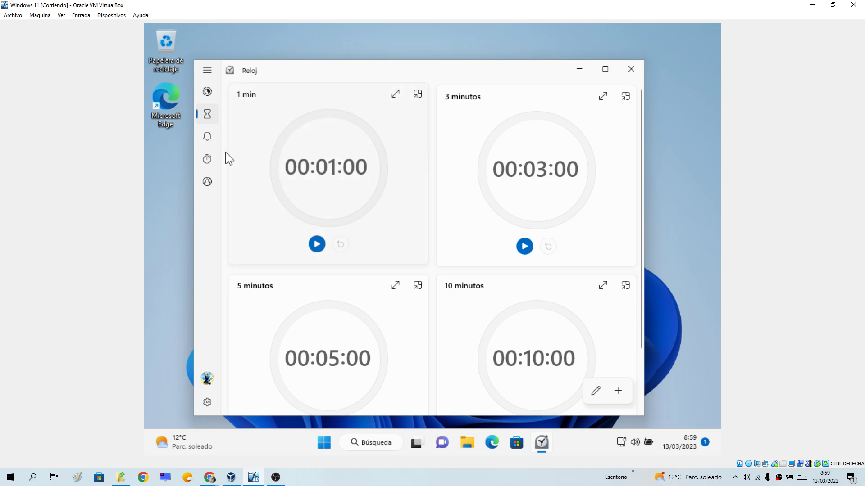
pyautogui.click(207, 159)
pyautogui.click(206, 182)
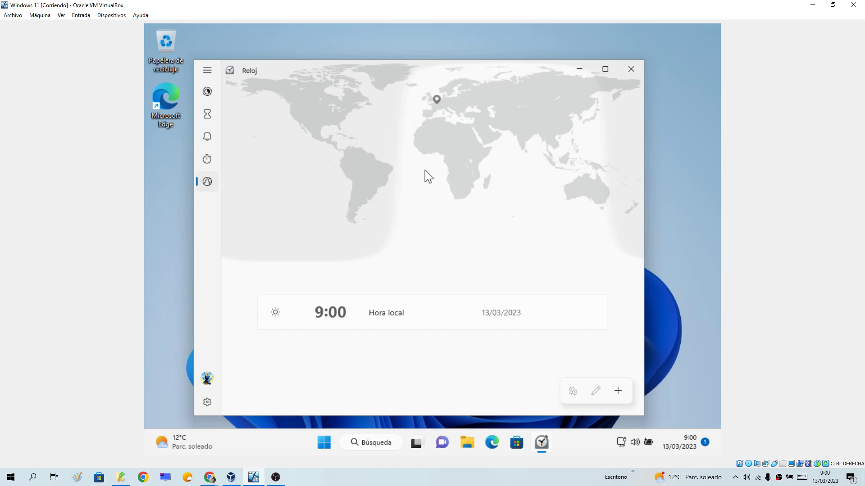
pyautogui.click(212, 142)
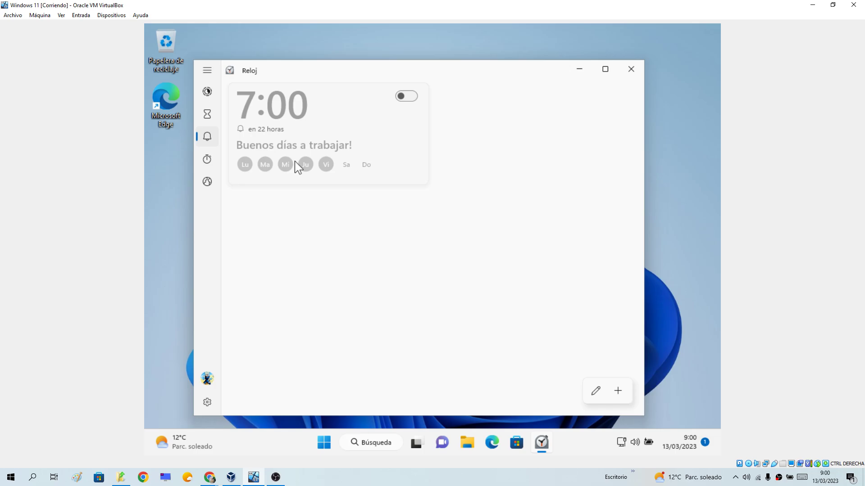
# Step: Open the 7:00 alarm for editing and set its hour to 08
pyautogui.click(361, 123)
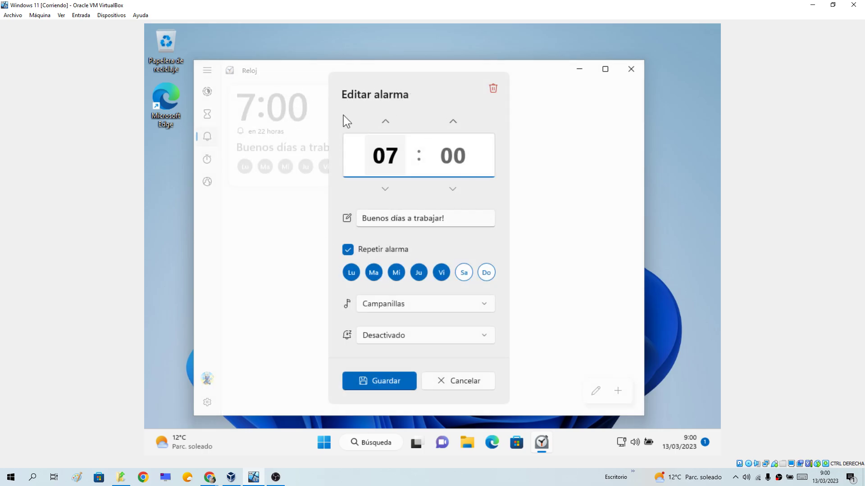
pyautogui.click(386, 123)
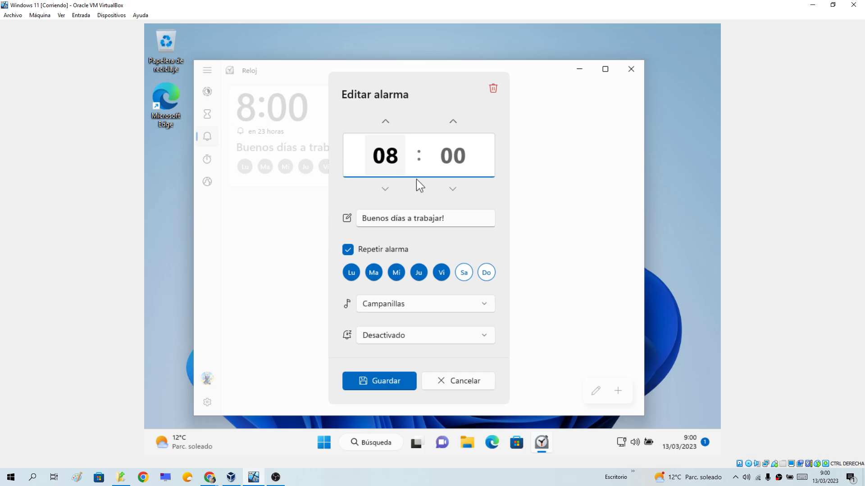
# Step: Cycle the alarm's hour down to 22 and back up to 08
pyautogui.click(386, 189)
pyautogui.click(385, 190)
pyautogui.click(386, 189)
pyautogui.click(385, 190)
pyautogui.click(386, 189)
pyautogui.click(386, 190)
pyautogui.click(386, 190)
pyautogui.click(386, 190)
pyautogui.click(386, 190)
pyautogui.click(386, 190)
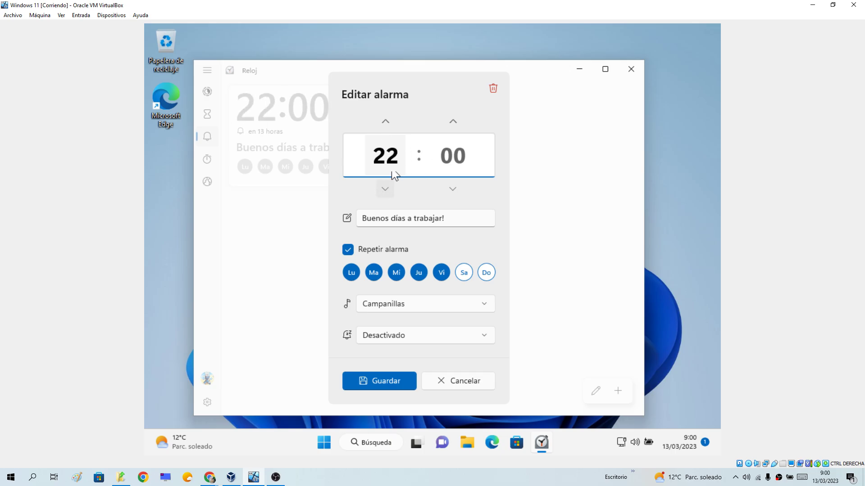
pyautogui.click(385, 122)
pyautogui.click(385, 122)
pyautogui.click(385, 122)
pyautogui.click(385, 122)
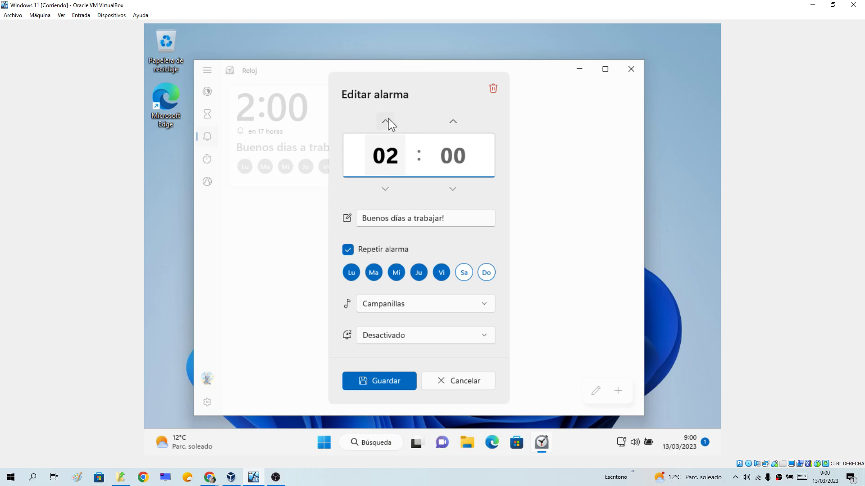
pyautogui.click(386, 122)
pyautogui.click(386, 122)
pyautogui.click(386, 122)
pyautogui.click(386, 122)
pyautogui.click(386, 122)
pyautogui.click(385, 122)
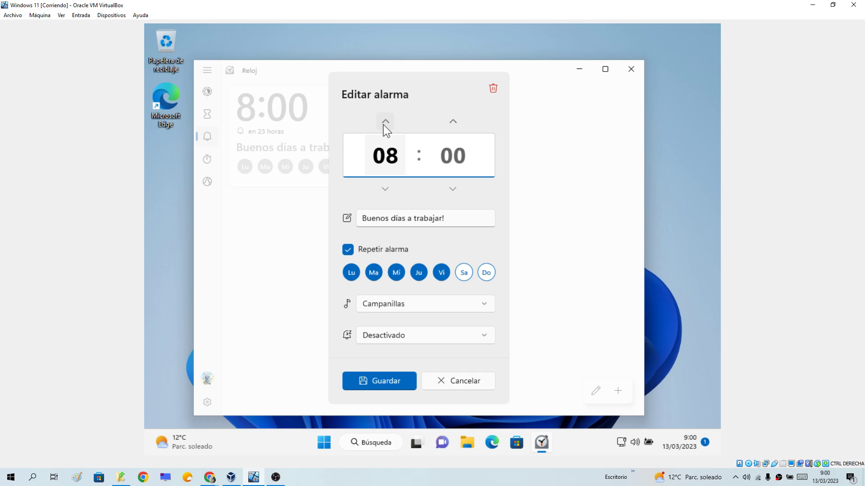
# Step: Set the alarm's minutes to 04
pyautogui.click(453, 122)
pyautogui.click(453, 122)
pyautogui.click(453, 122)
pyautogui.click(452, 122)
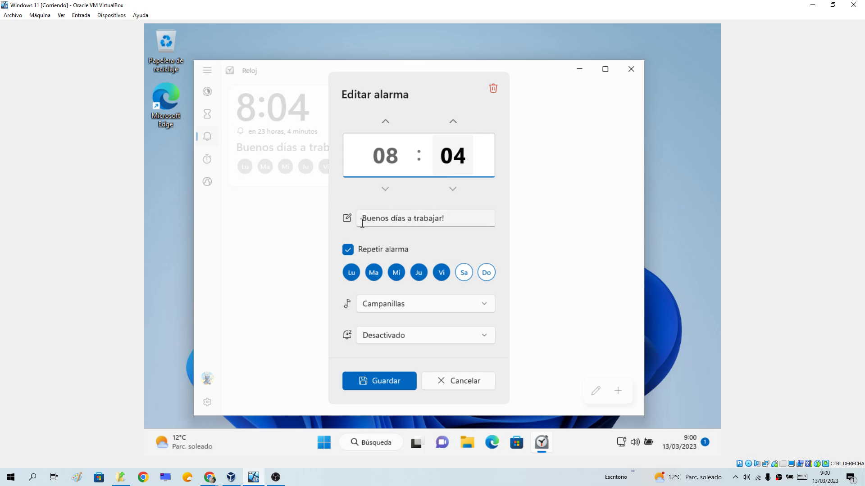
# Step: Replace "a trabajar!" in the alarm's name so that it reads "Buenos días que tal!!!"
pyautogui.tripleClick(453, 219)
pyautogui.press('Right')
pyautogui.press('Left')
pyautogui.press('Left')
pyautogui.press('Left')
pyautogui.press('Left')
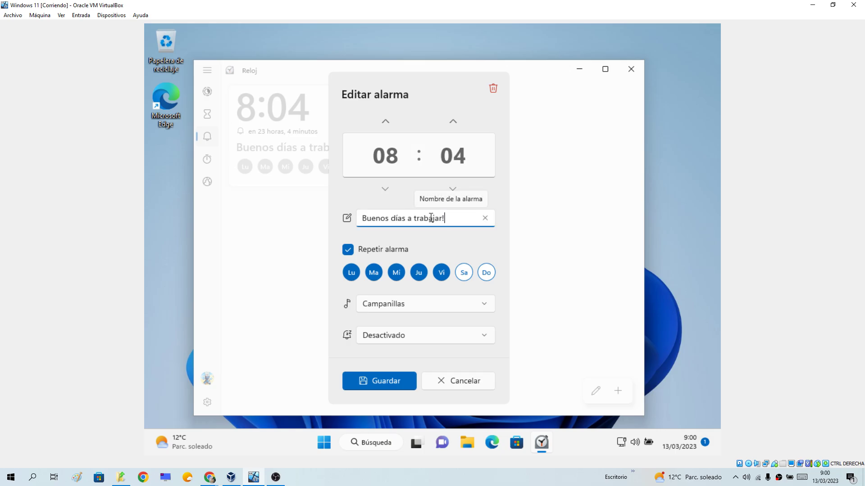
pyautogui.hotkey('ctrl', 'Left')
pyautogui.hotkey('ctrl', 'Left')
pyautogui.hotkey('shift', 'Right')
pyautogui.hotkey('shift', 'Right')
pyautogui.hotkey('shift', 'Right')
pyautogui.hotkey('shift', 'Right')
pyautogui.hotkey('shift', 'Right')
pyautogui.hotkey('shift', 'Right')
pyautogui.hotkey('shift', 'Right')
pyautogui.hotkey('shift', 'Right')
pyautogui.hotkey('shift', 'Right')
pyautogui.hotkey('shift', 'Right')
pyautogui.hotkey('shift', 'Right')
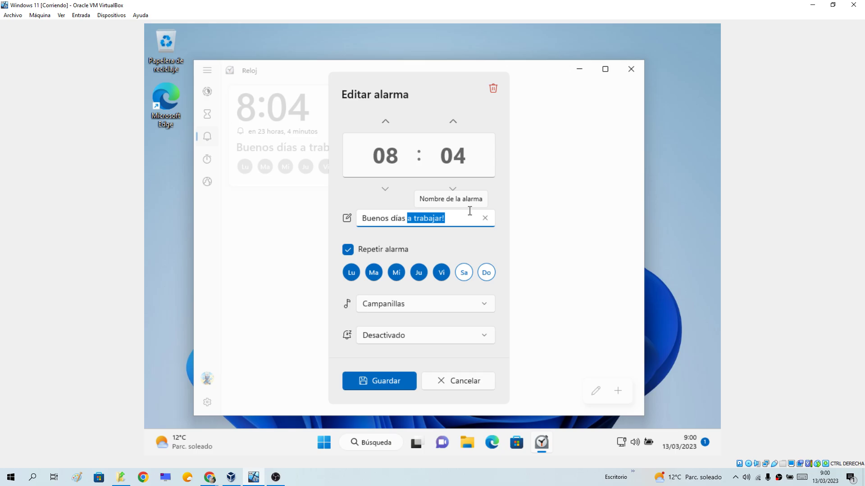
pyautogui.write('que tal!!!')
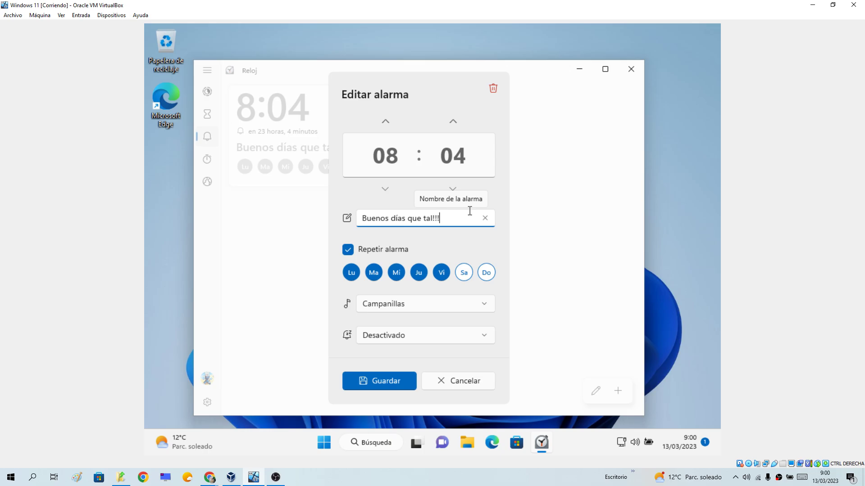
# Step: Keep the alarm's repetition enabled and remove Thursday (Ju) from its repeat days
pyautogui.click(348, 251)
pyautogui.click(347, 251)
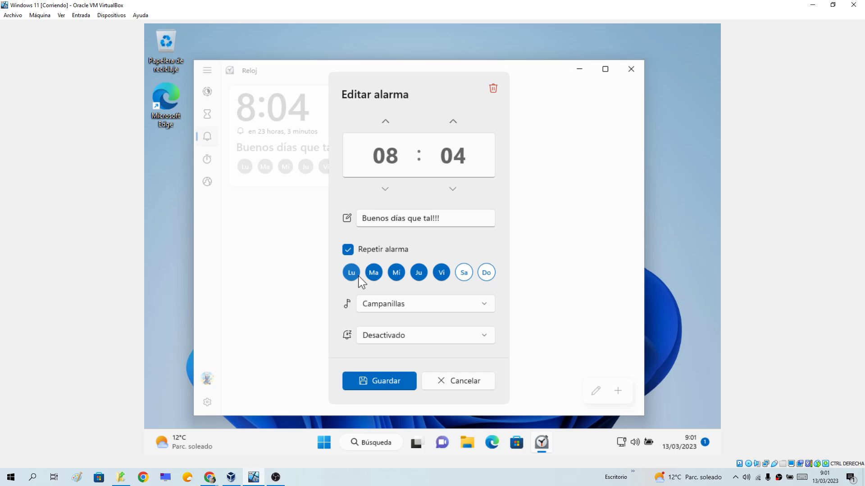
pyautogui.click(419, 274)
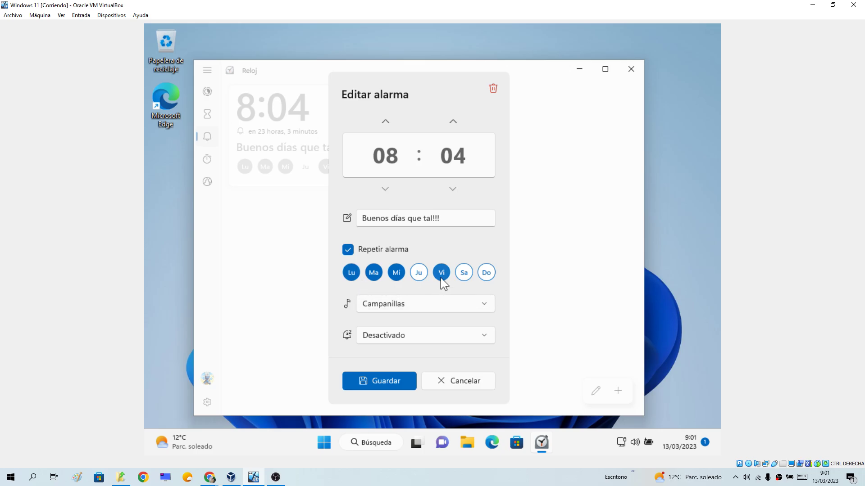
# Step: Preview several alarm sounds, including Campanillas, Acordes and Tintineo, and choose Eco as the alarm's sound
pyautogui.click(408, 306)
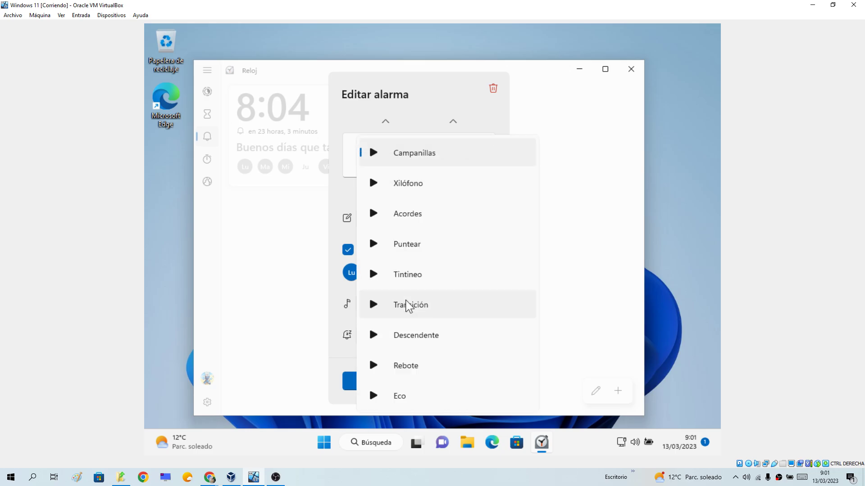
pyautogui.click(373, 156)
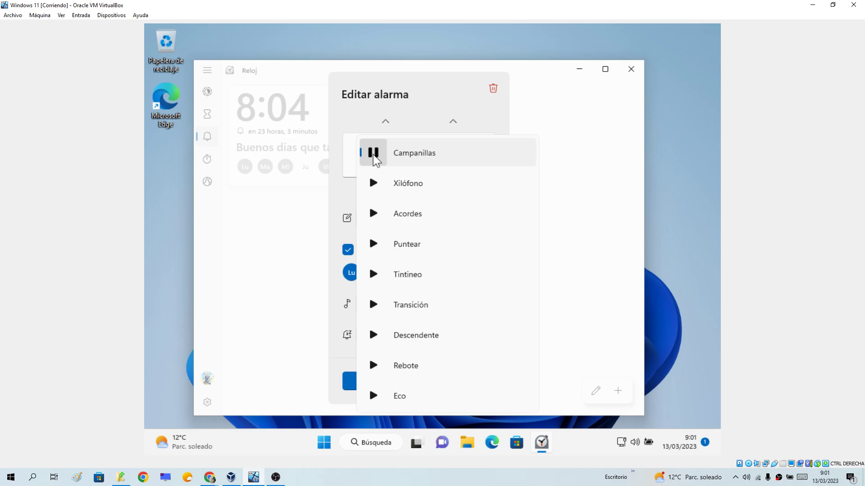
pyautogui.click(374, 186)
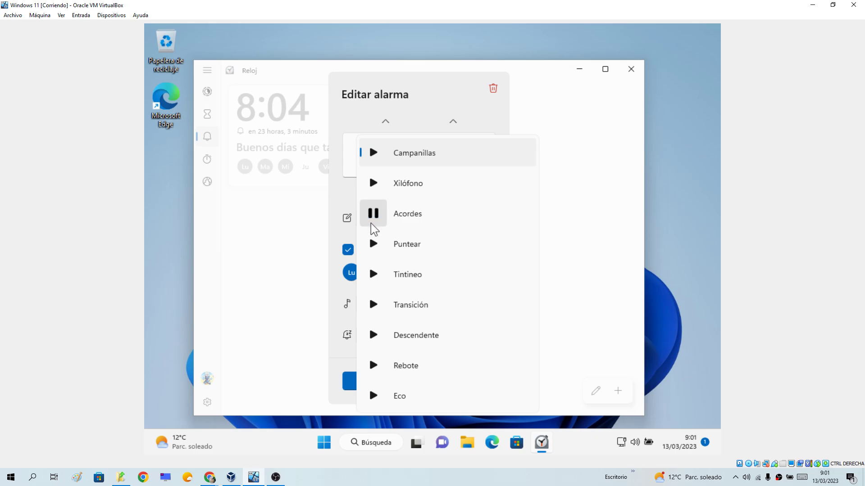
pyautogui.click(373, 274)
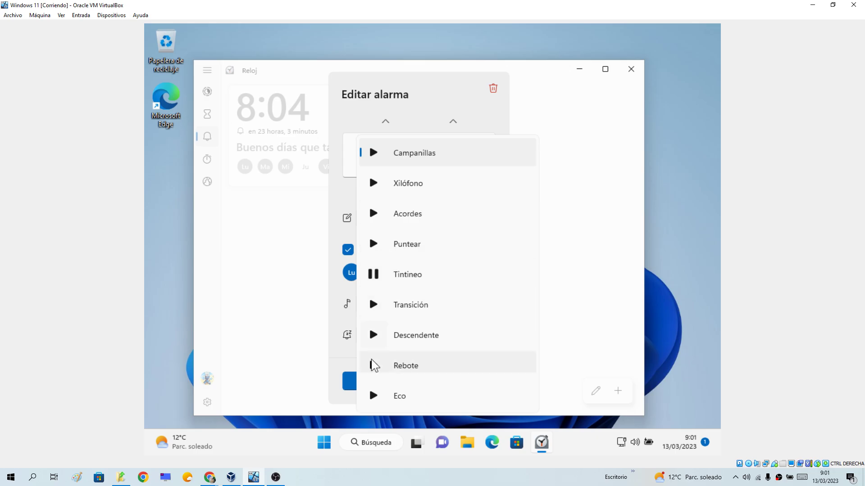
pyautogui.click(374, 396)
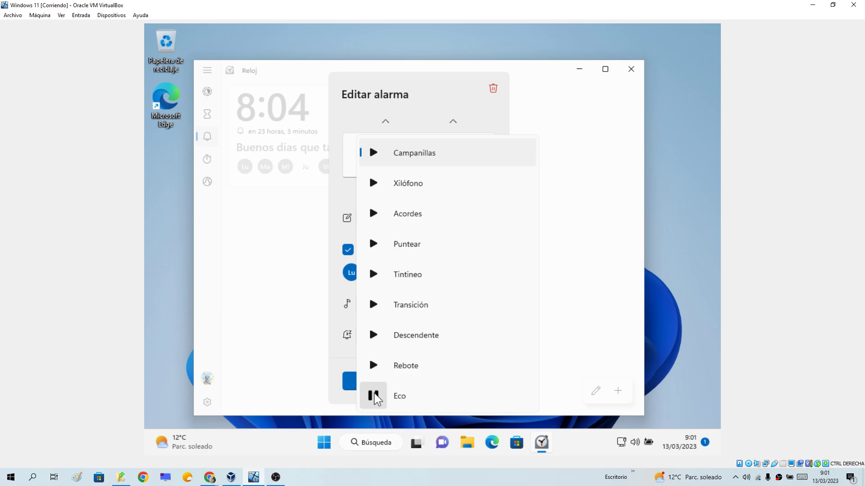
pyautogui.click(432, 396)
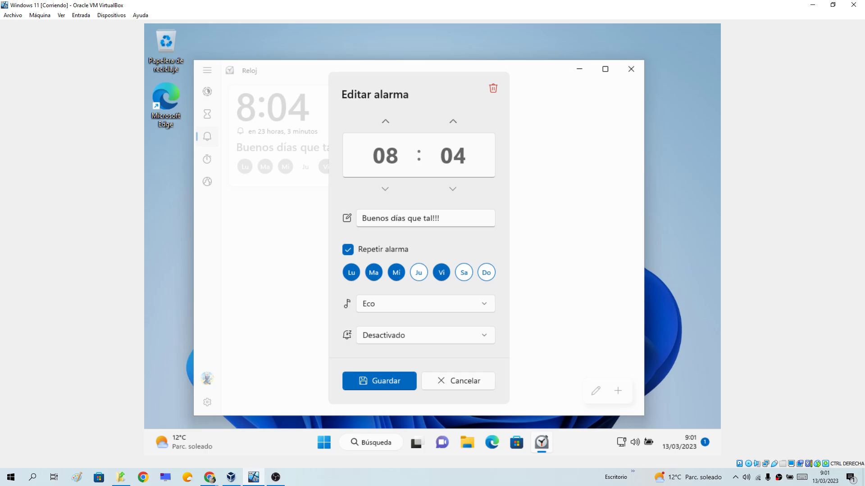
# Step: Keep the alarm's snooze time at Desactivado and save the edited alarm
pyautogui.click(386, 340)
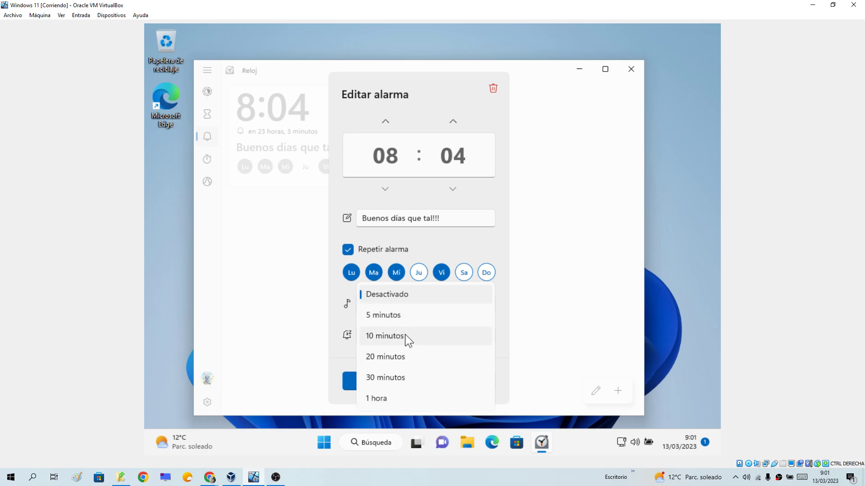
pyautogui.click(407, 296)
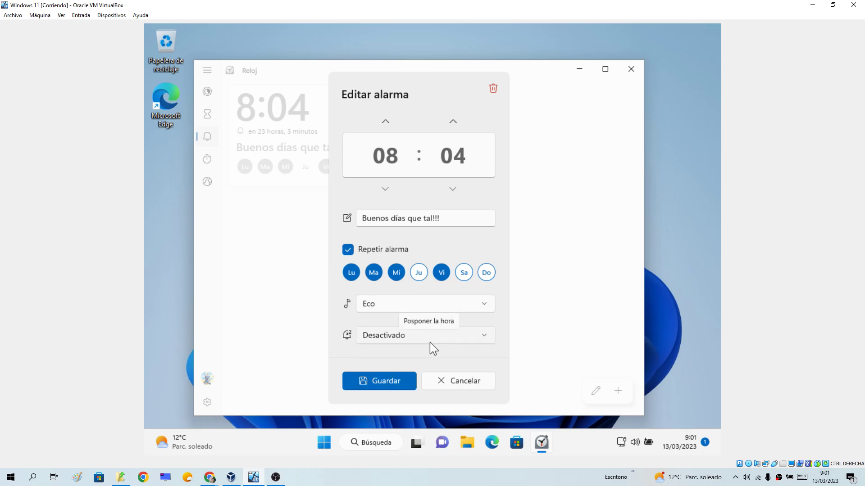
pyautogui.click(376, 381)
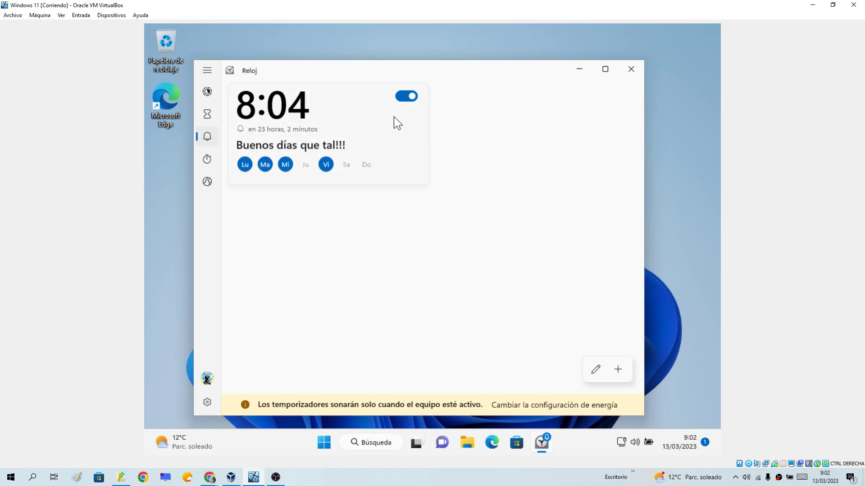
# Step: Turn off the 8:04 alarm and delete it
pyautogui.click(407, 97)
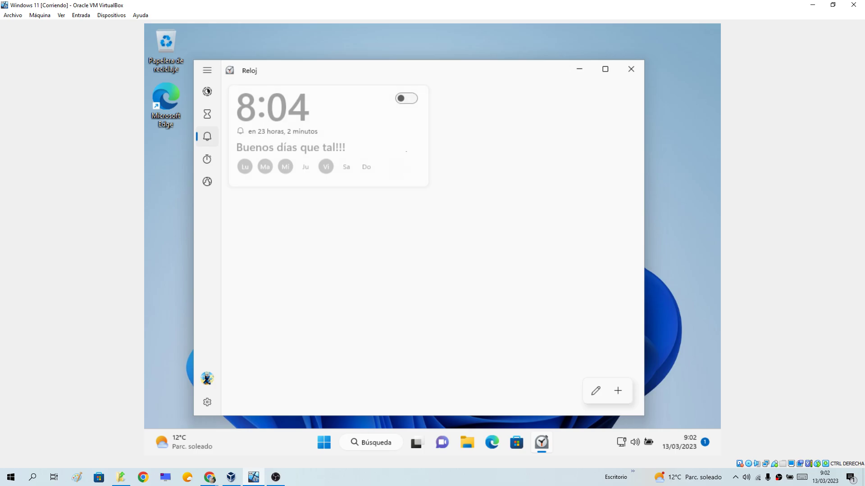
pyautogui.click(391, 133)
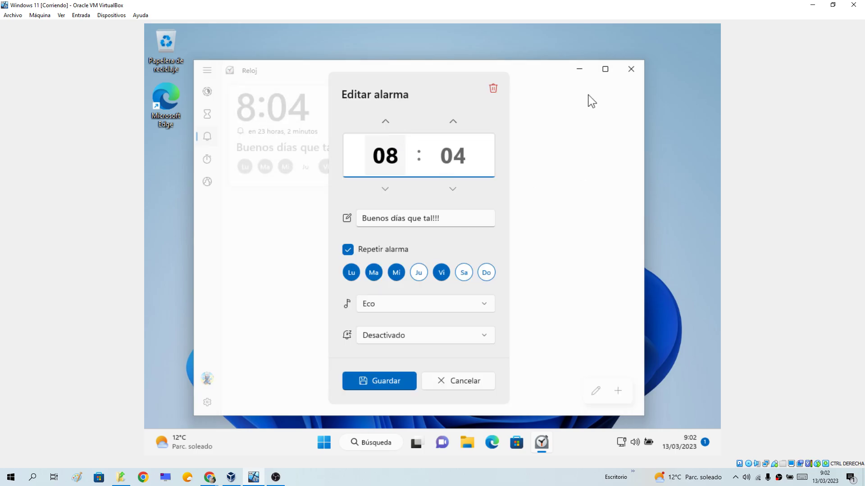
pyautogui.click(495, 93)
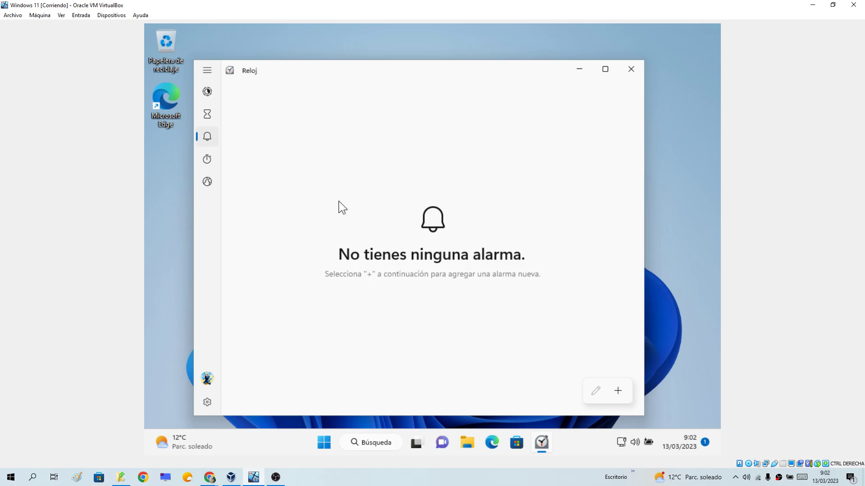
# Step: Add a new 7:00 alarm named "Alarma (1)" with the default settings
pyautogui.click(616, 394)
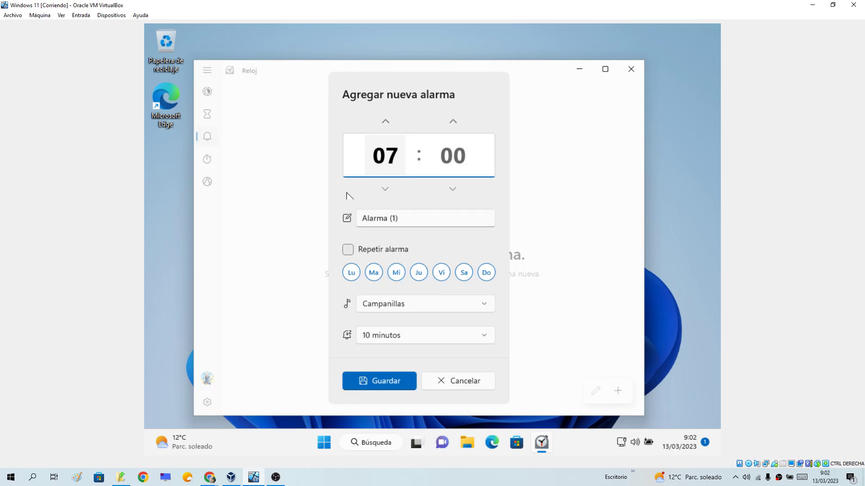
pyautogui.click(400, 384)
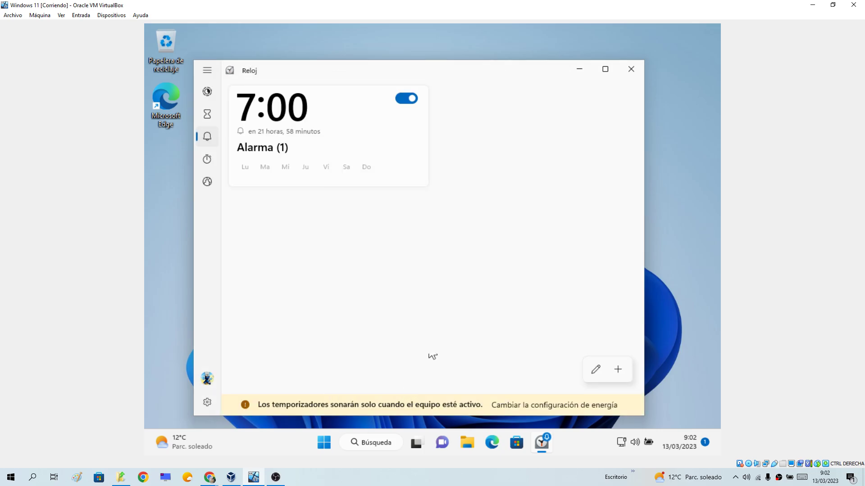
# Step: Delete the "Alarma (1)" alarm after switching it off, and close the Reloj app
pyautogui.click(407, 98)
pyautogui.click(378, 143)
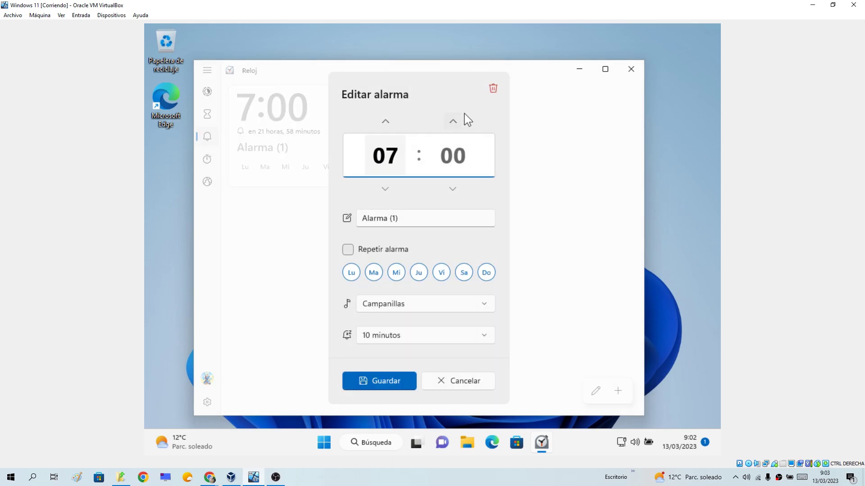
pyautogui.click(492, 87)
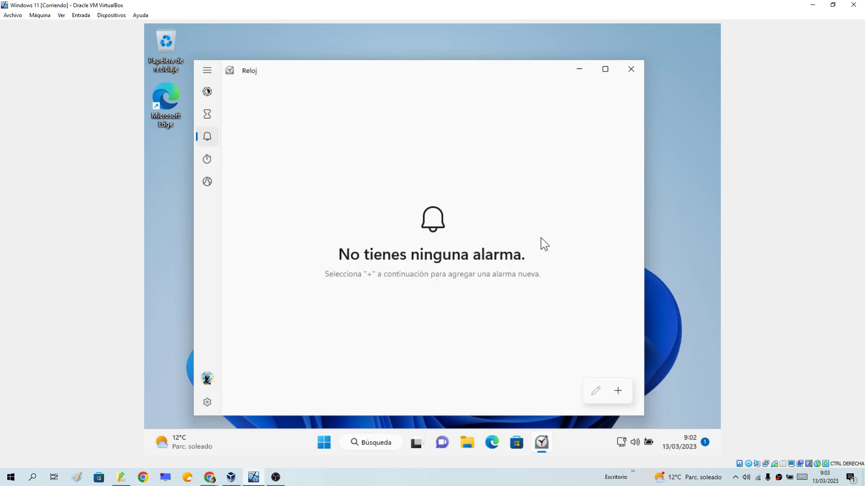
pyautogui.click(639, 68)
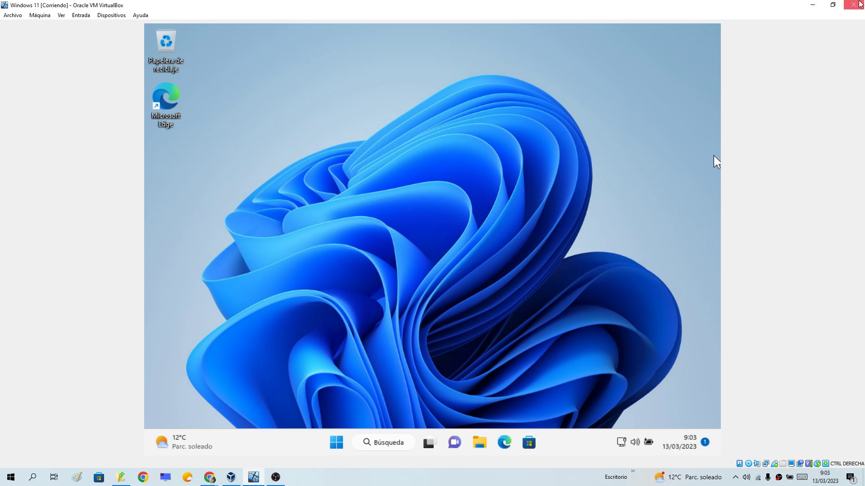
pyautogui.moveTo(434, 450)
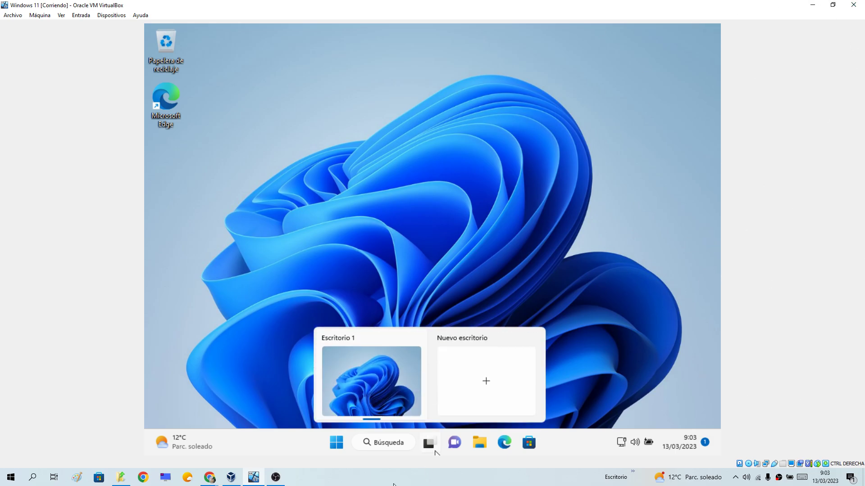